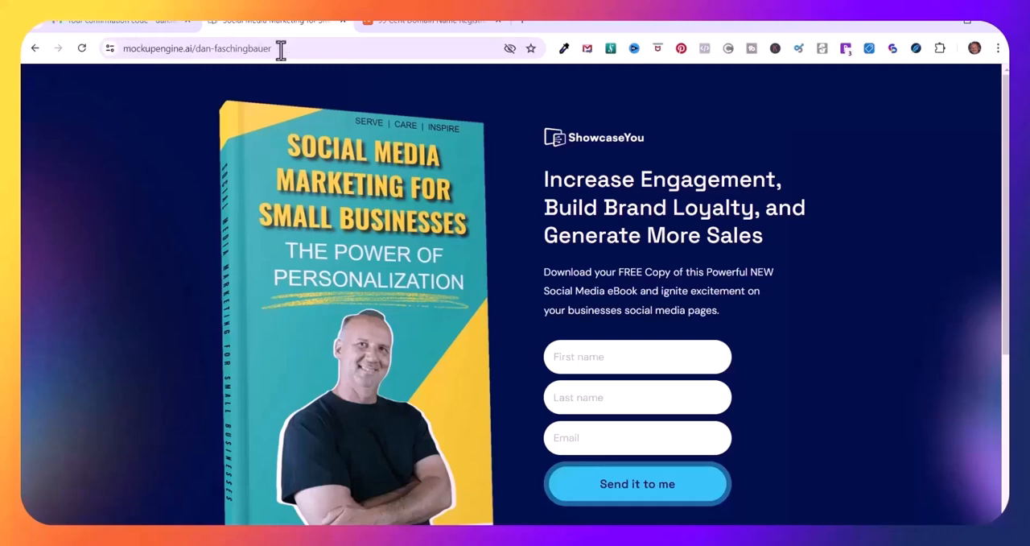
Search Namecheap's 99 cent domain page for showcaseyou.info and add that domain to the cart
left_click(417, 18)
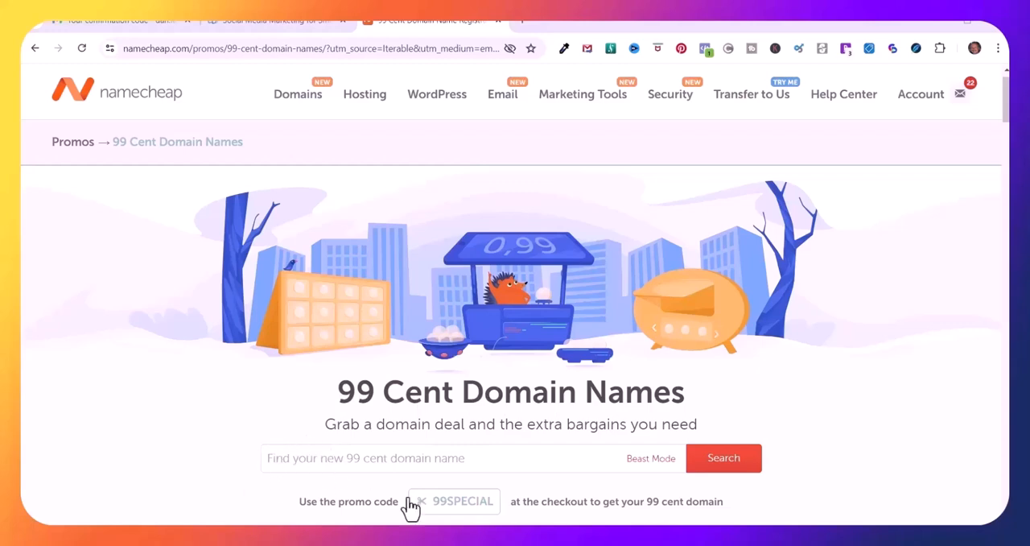
left_click(269, 457)
type("showcaseyou.info")
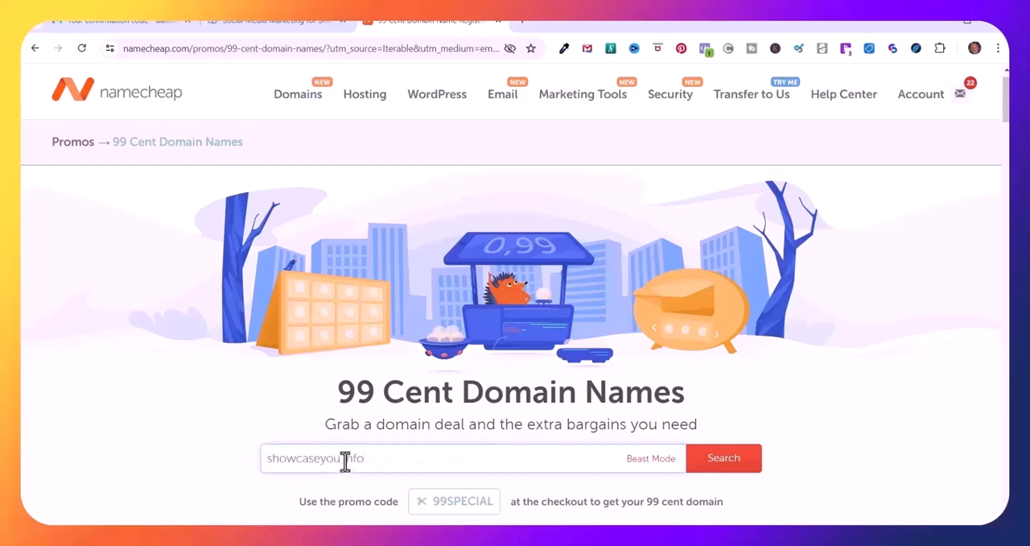
left_click(725, 469)
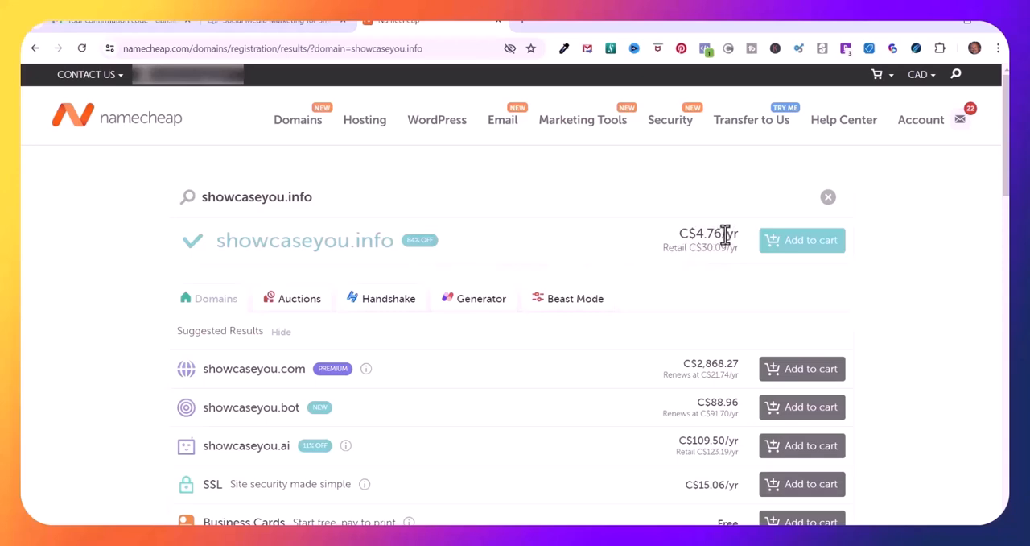
left_click(805, 249)
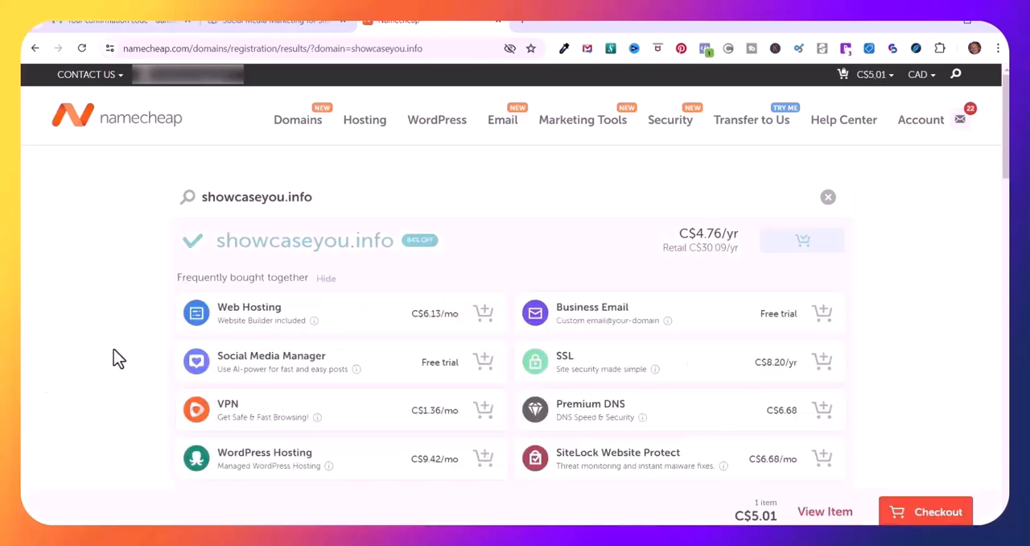
Proceed to checkout with the domain and apply the promo code 99SPECIAL to the cart
mouse_move(643, 418)
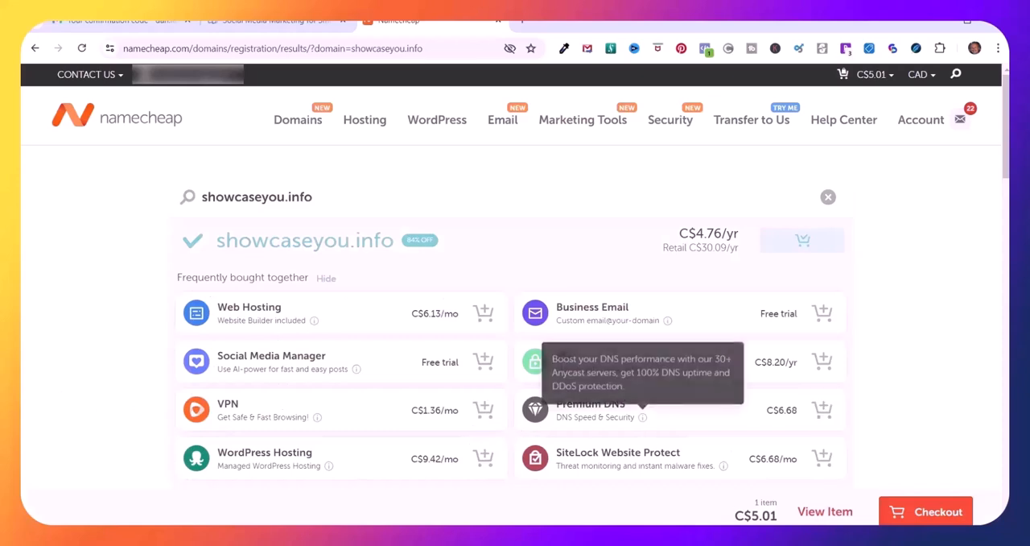
left_click(932, 515)
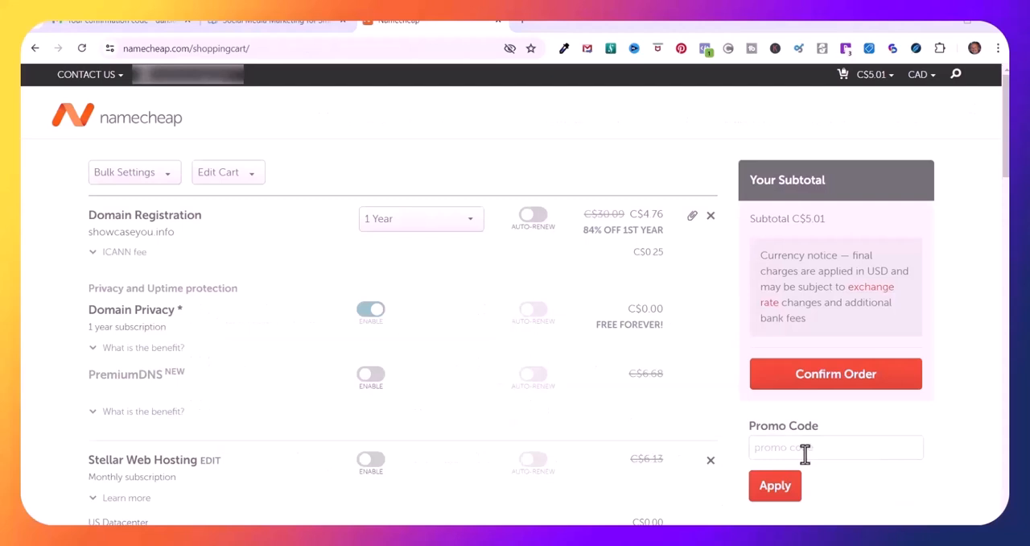
left_click(757, 449)
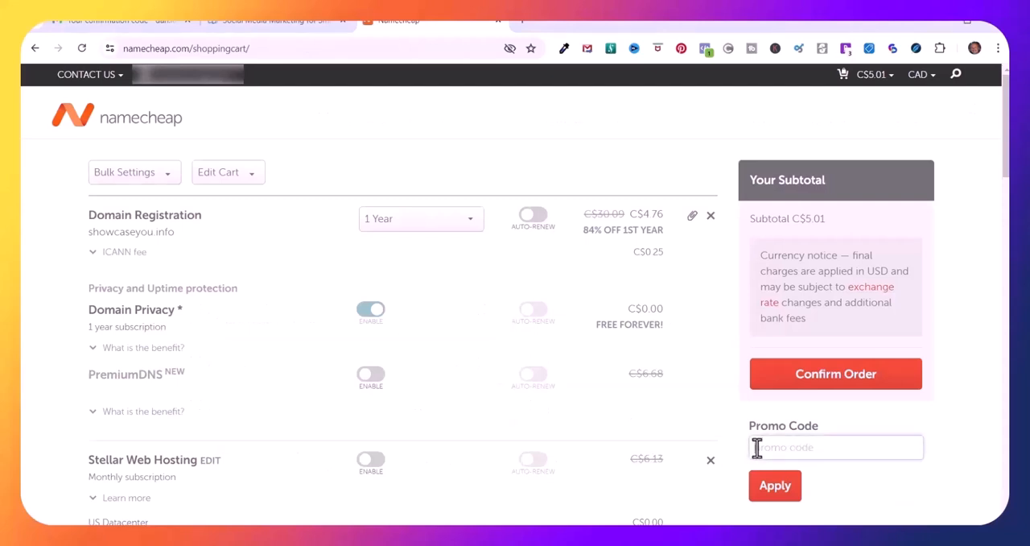
type("99SPECIAL")
left_click(773, 487)
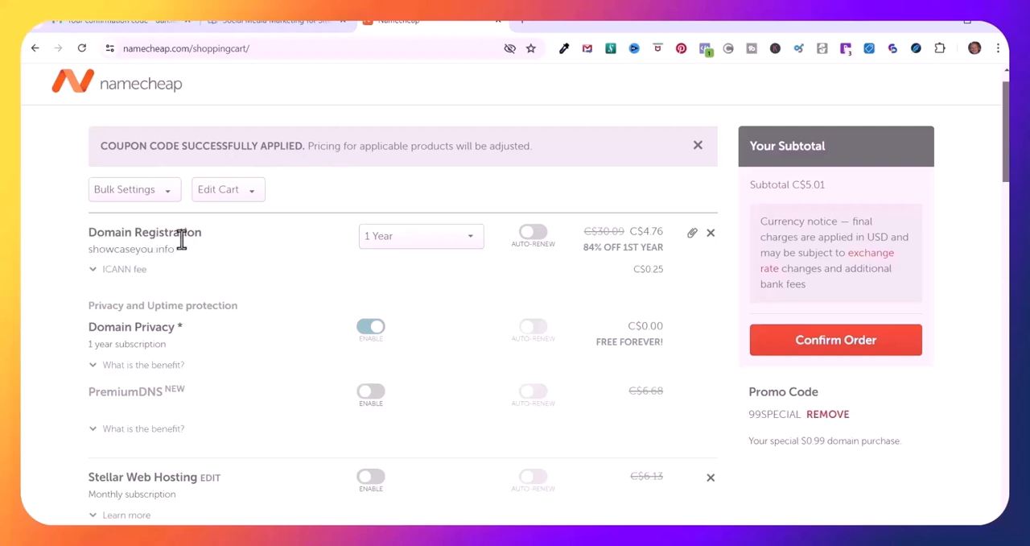
Enable auto-renew for the showcaseyou.info registration and complete the order with payment
left_click(542, 240)
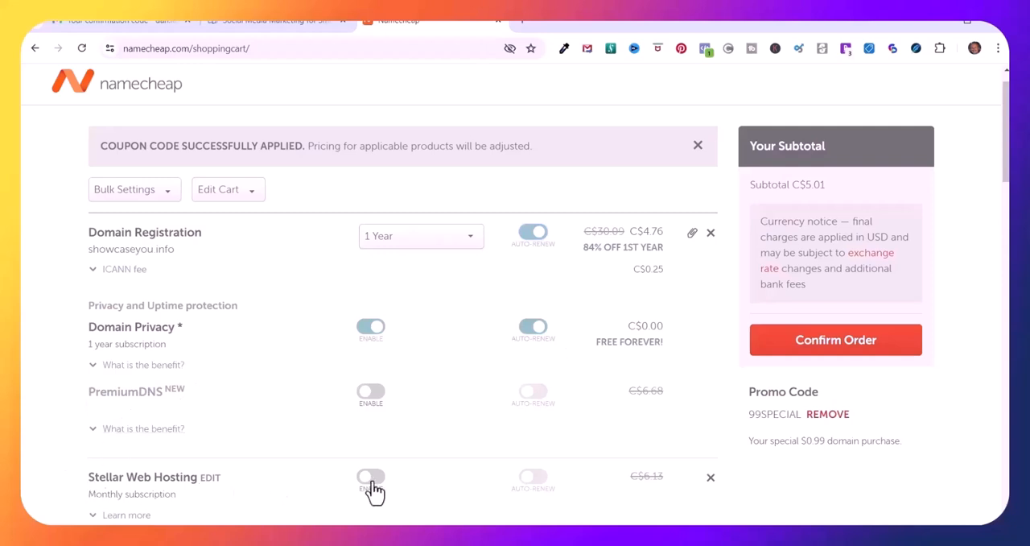
left_click(819, 347)
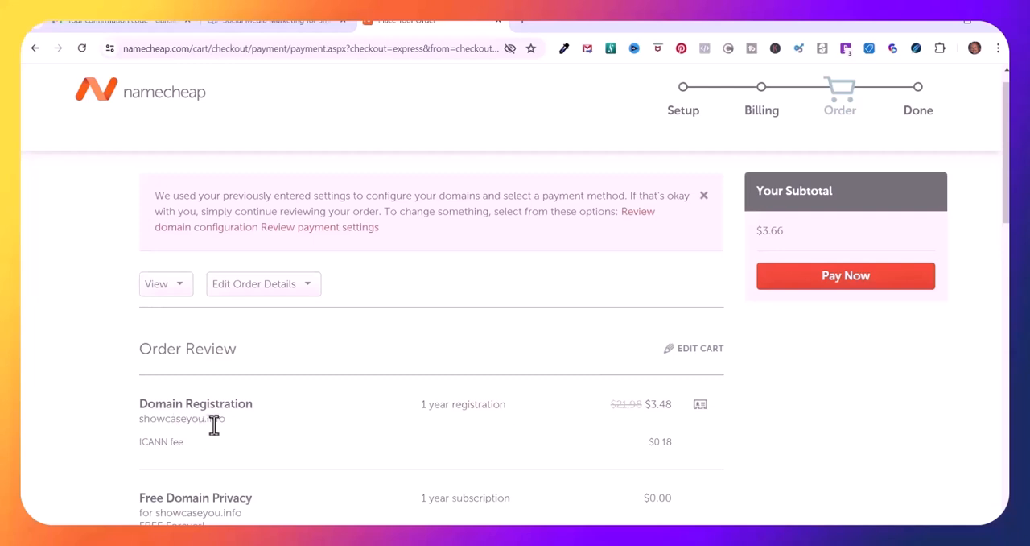
left_click(843, 278)
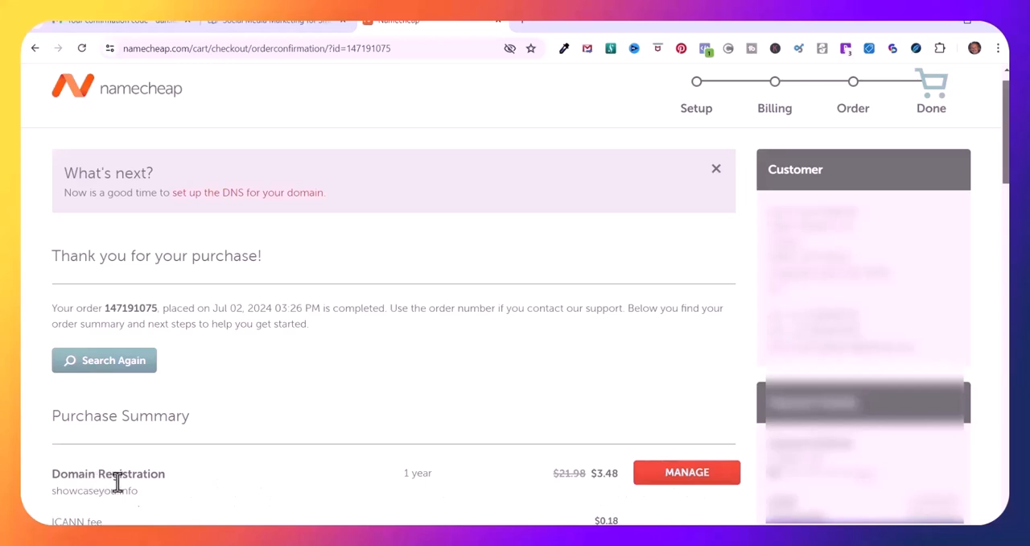
Open the Advanced DNS settings of showcaseyou.info from the account's domain list
left_click(684, 480)
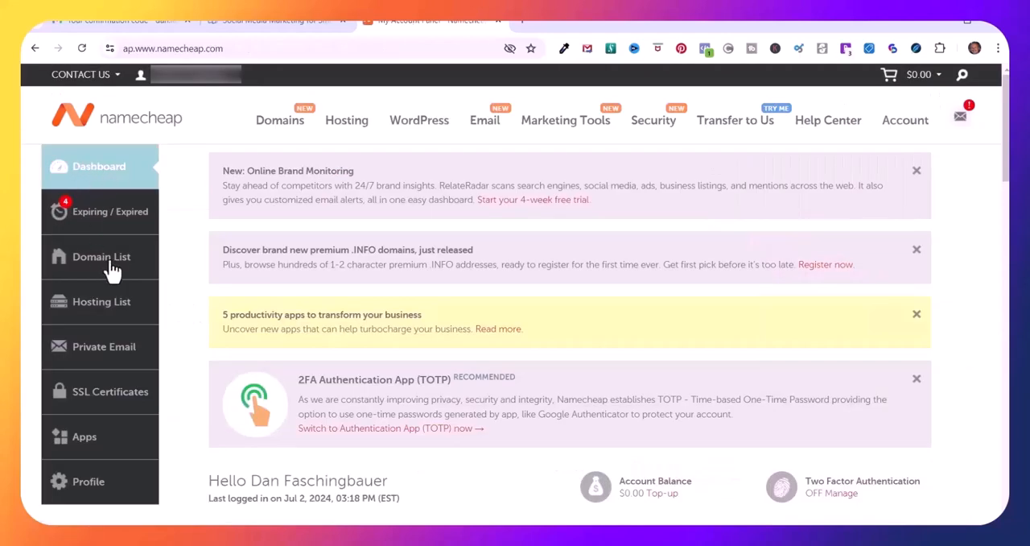
left_click(82, 256)
scroll(550, 181, "down", 3)
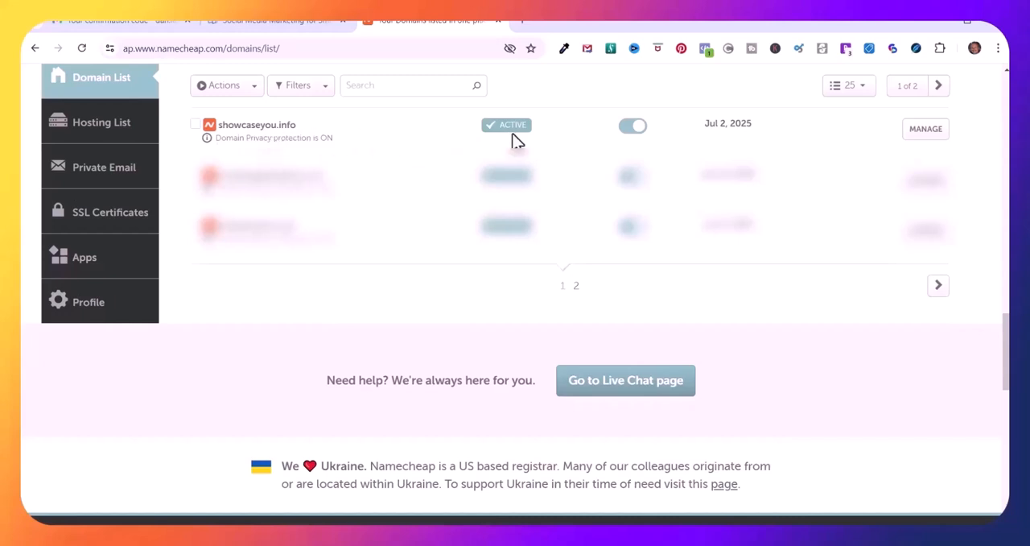
left_click(918, 141)
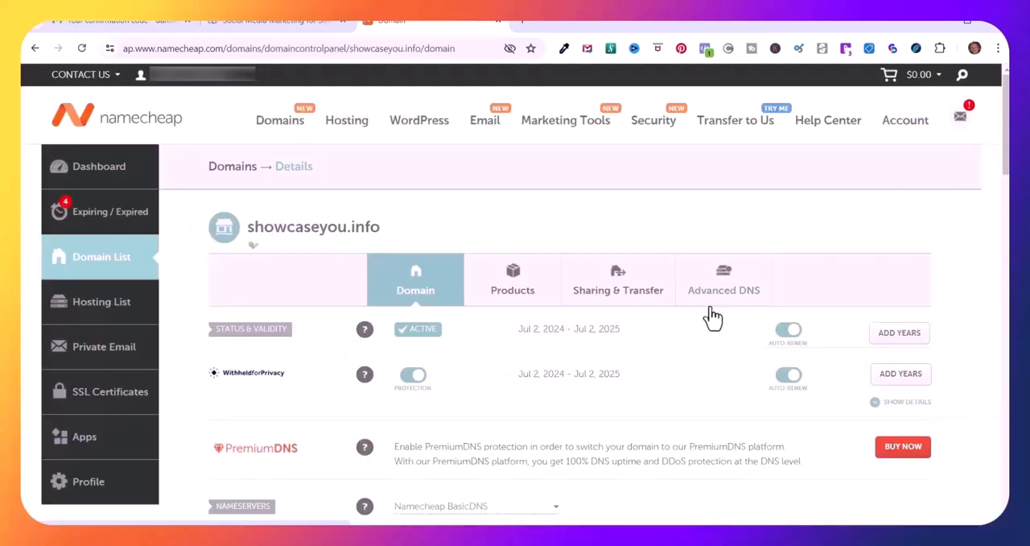
left_click(713, 310)
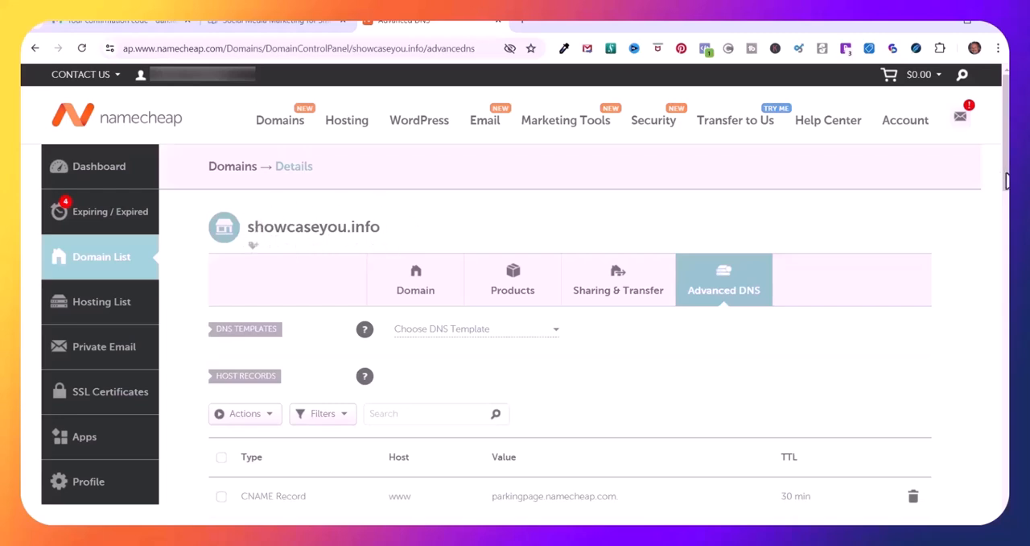
Delete the default www CNAME record and the @ URL Redirect record from the host records
scroll(1007, 181, "down", 4)
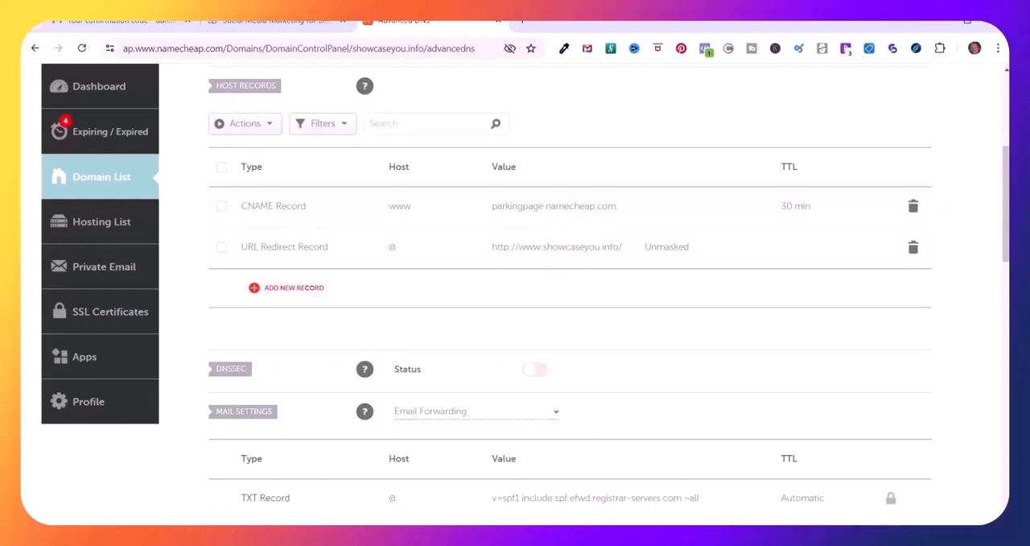
left_click(913, 206)
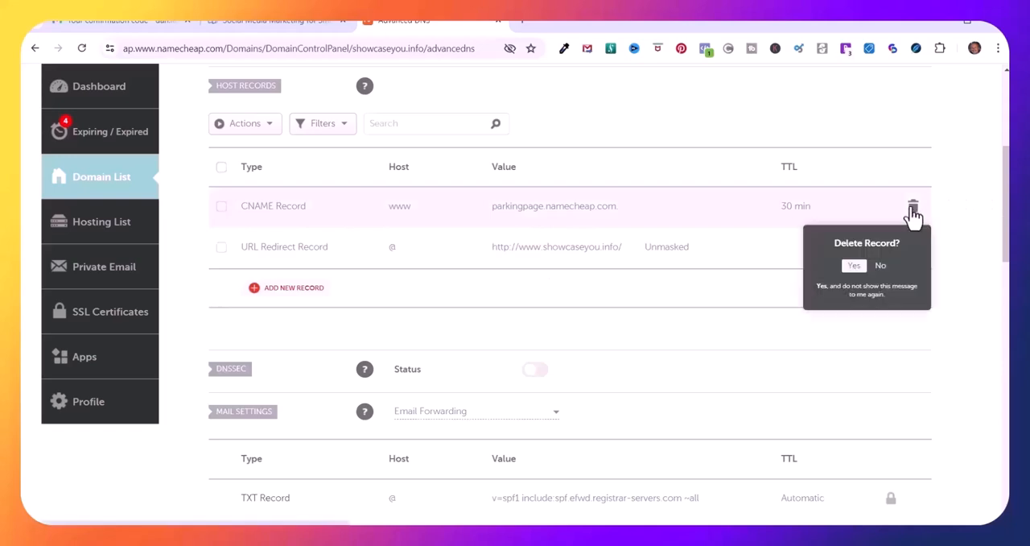
left_click(854, 265)
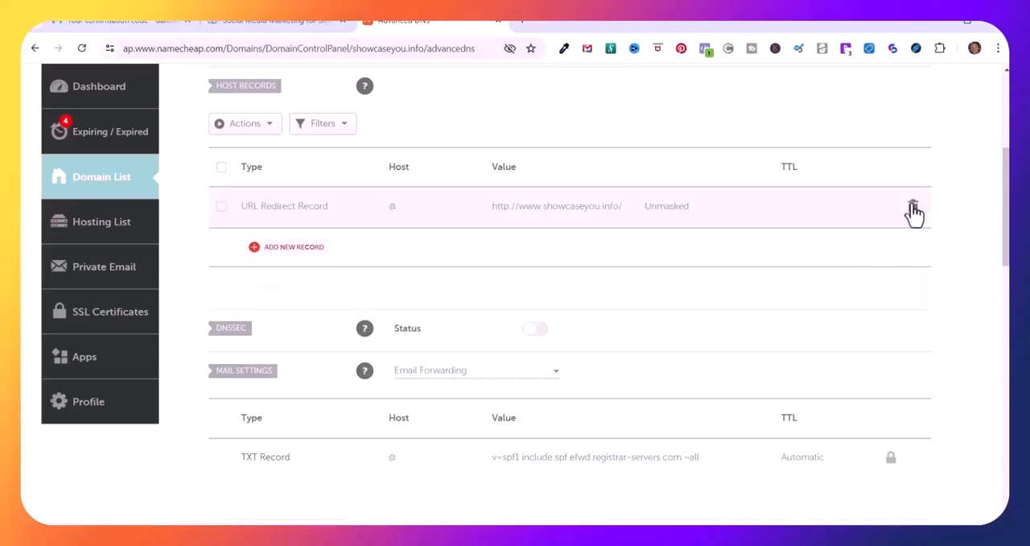
left_click(290, 254)
left_click(354, 230)
left_click_drag(363, 268, 367, 313)
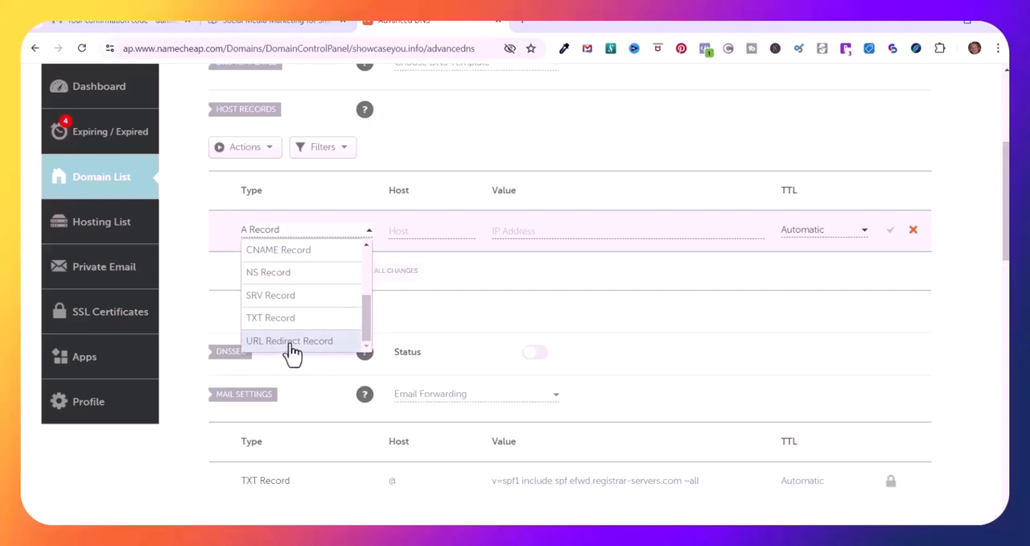
left_click(290, 341)
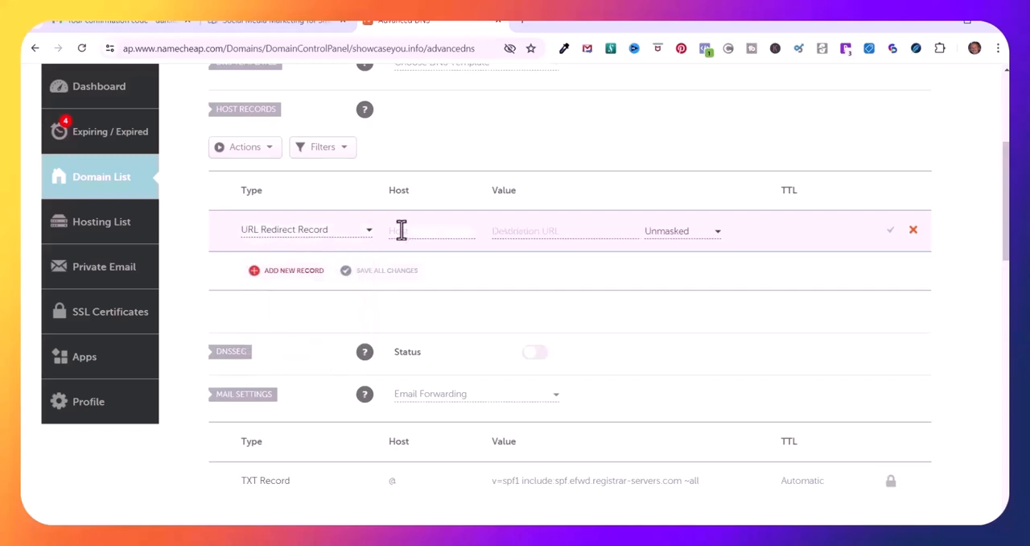
type("www")
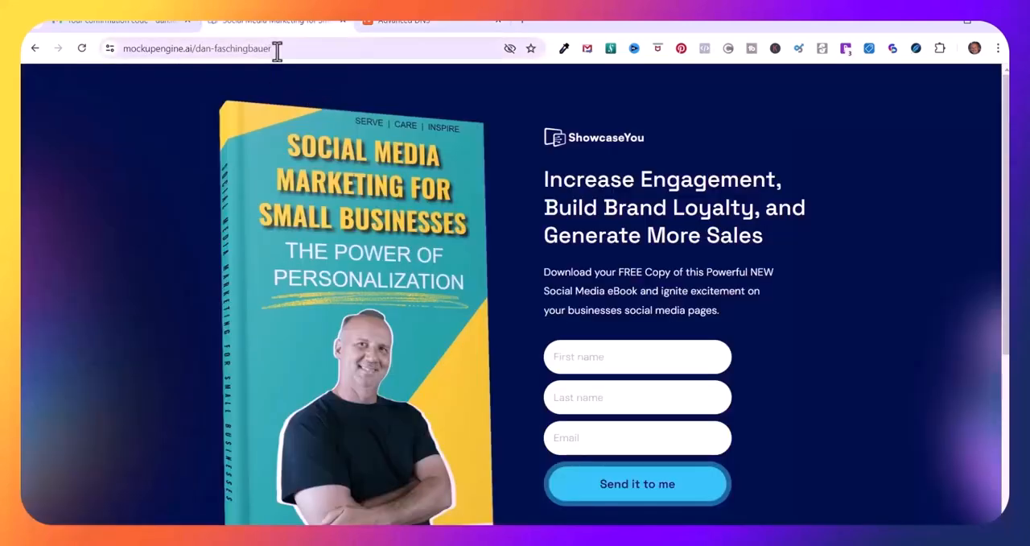
Copy the full address of the mockupengine.ai landing page into the www redirect record's destination URL
left_click_drag(276, 48, 103, 47)
right_click(198, 55)
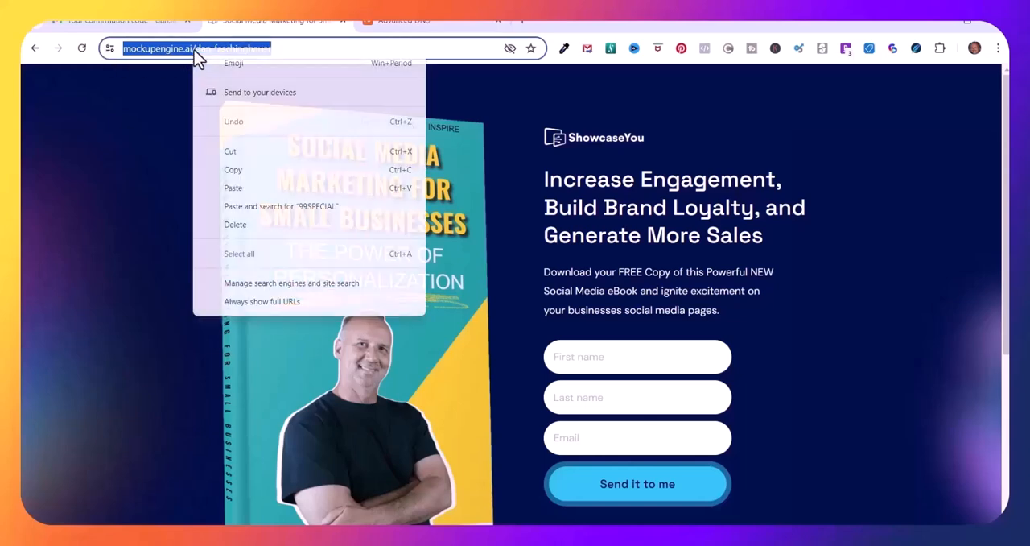
left_click(396, 19)
left_click(494, 233)
key("ctrl+v")
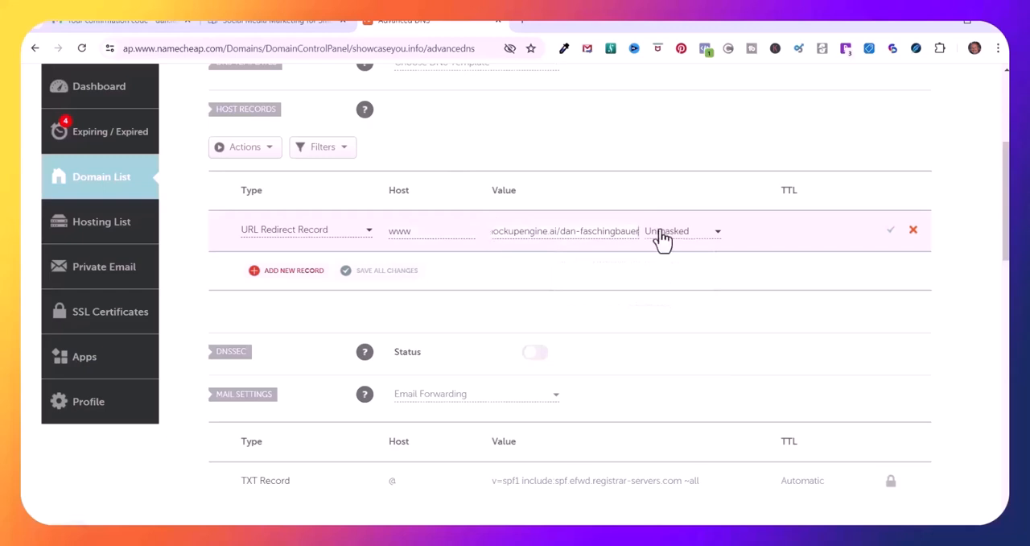
Set the www redirect record to Masked and save it
left_click(719, 241)
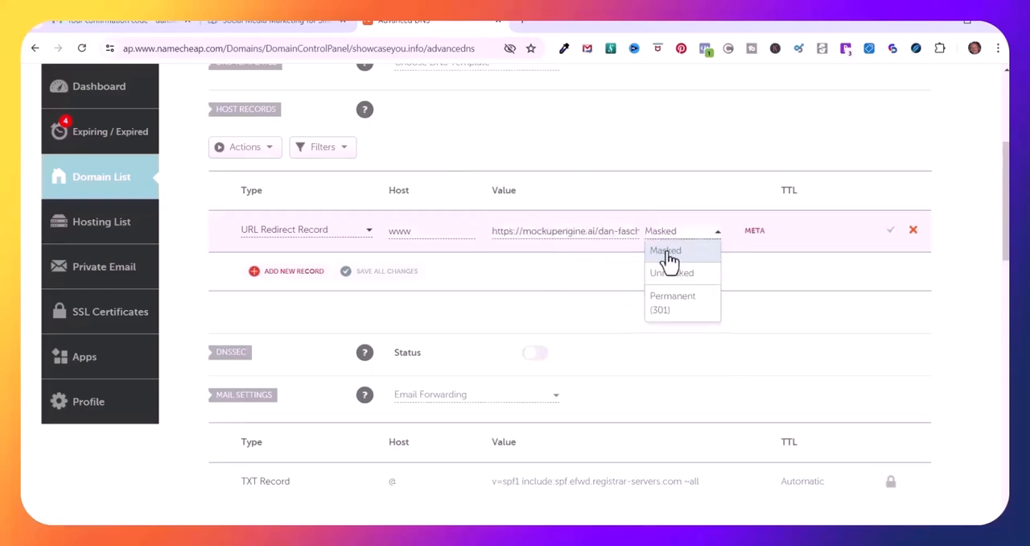
left_click(668, 252)
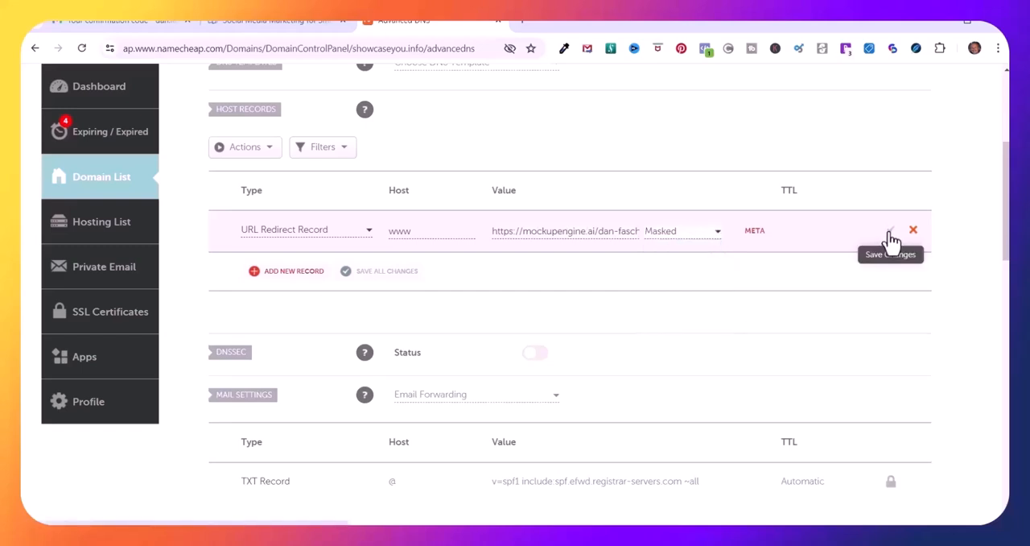
left_click(891, 239)
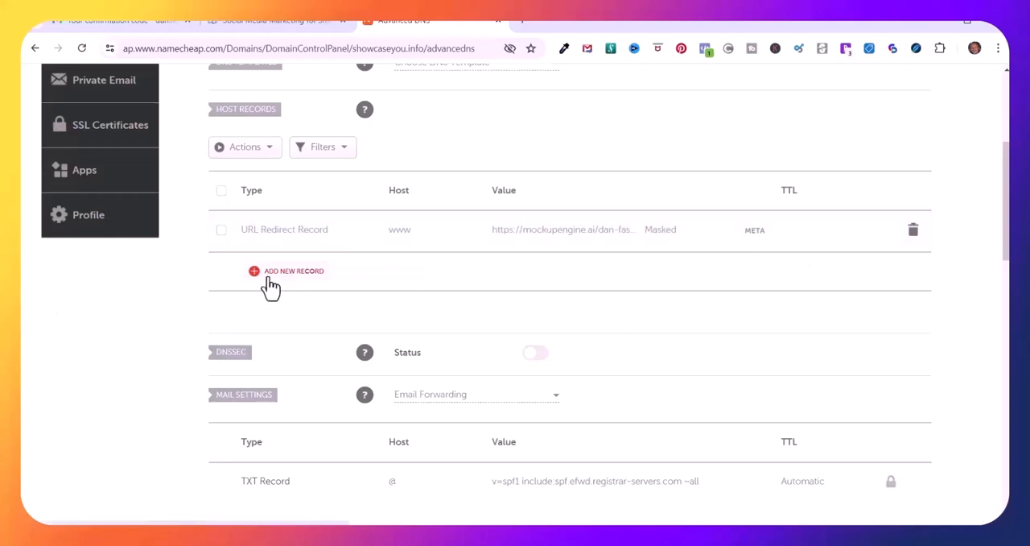
Add a second host record of type URL Redirect Record with the host @
left_click(294, 274)
scroll(365, 382, "down", 3)
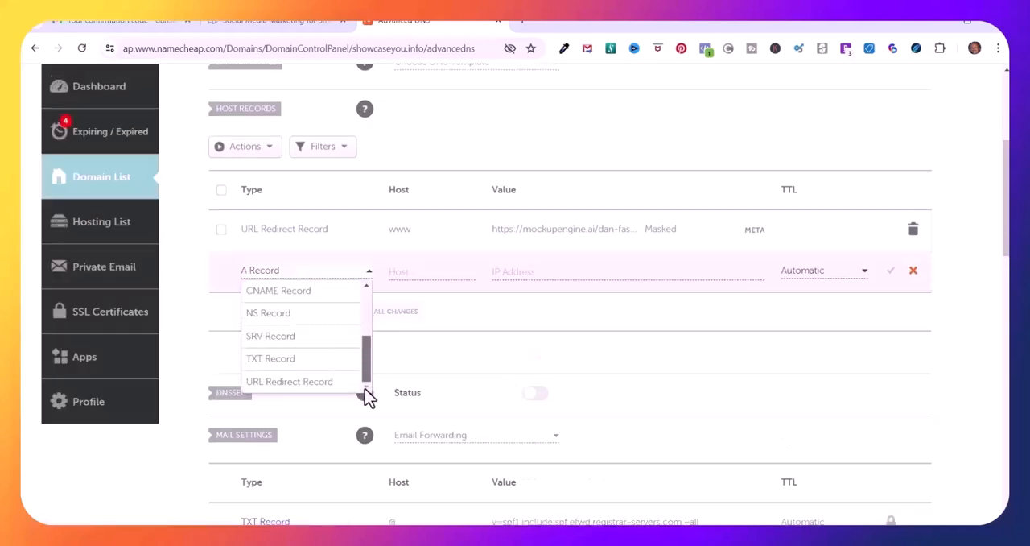
left_click(291, 391)
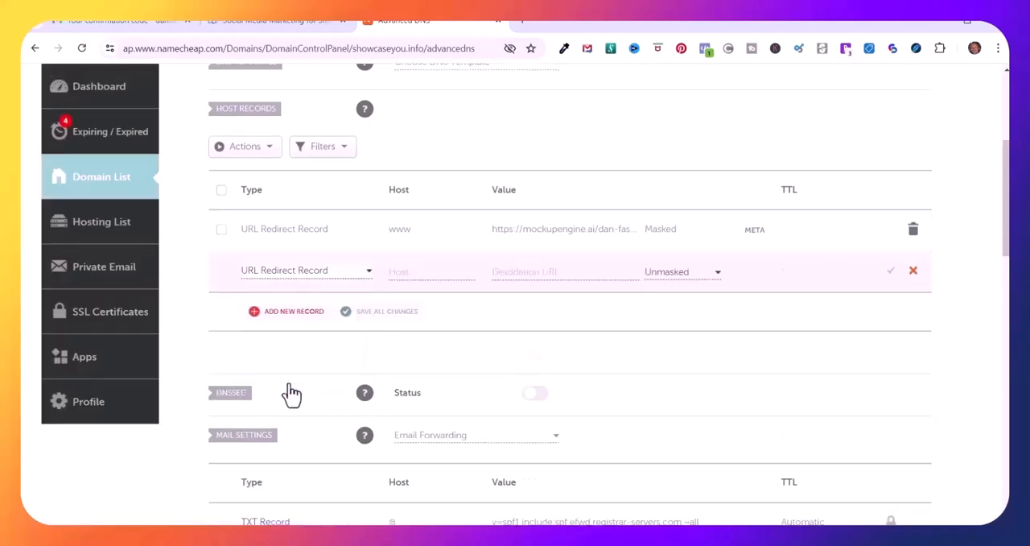
left_click(392, 273)
type("@")
Copy the mockupengine.ai landing page address again and enter it as the @ record's destination URL
left_click(278, 23)
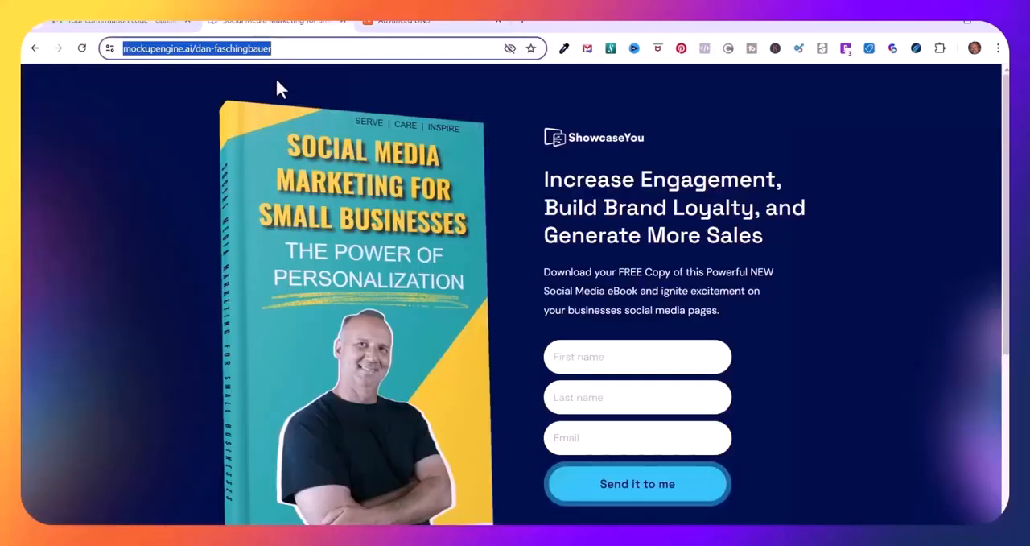
right_click(226, 53)
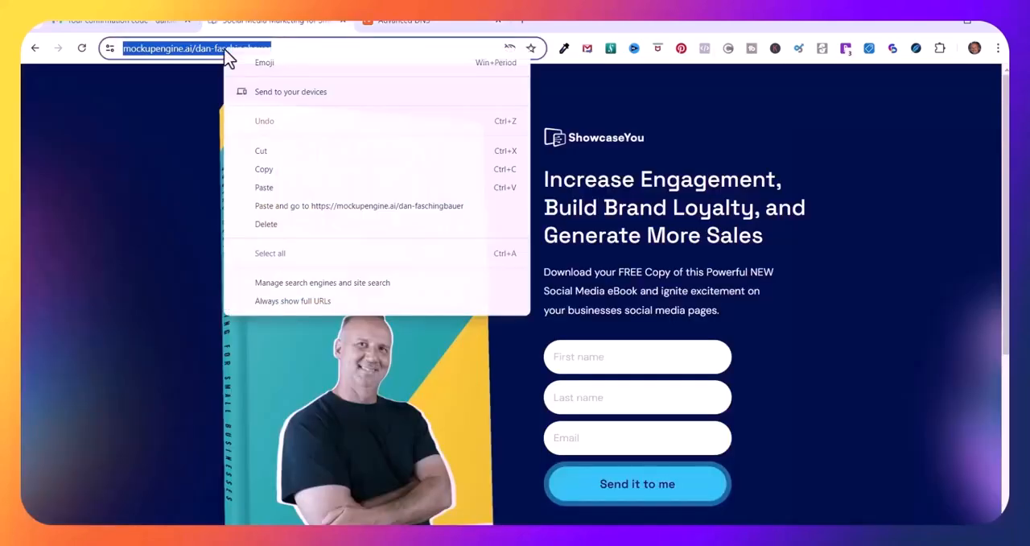
left_click(265, 171)
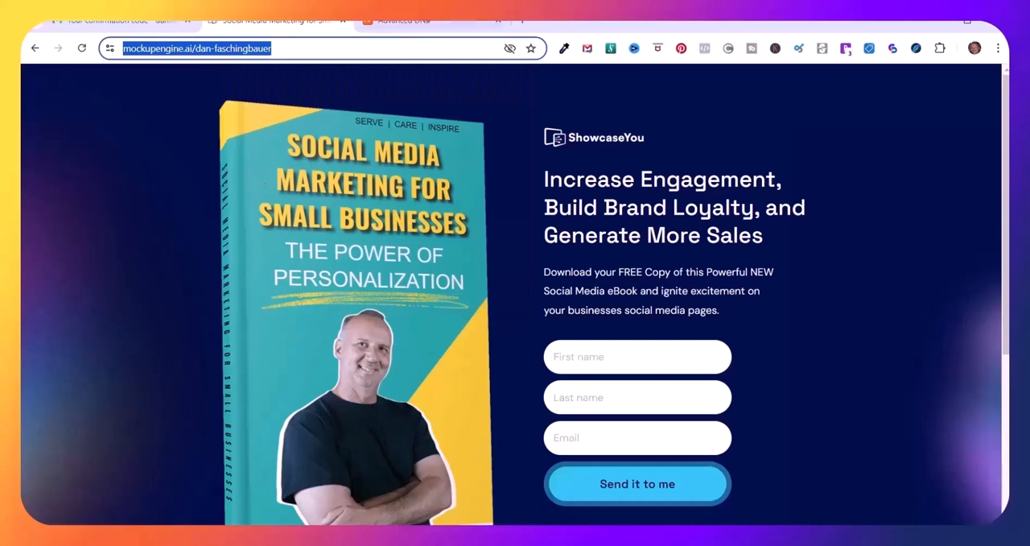
left_click(419, 21)
left_click(491, 271)
key("ctrl+v")
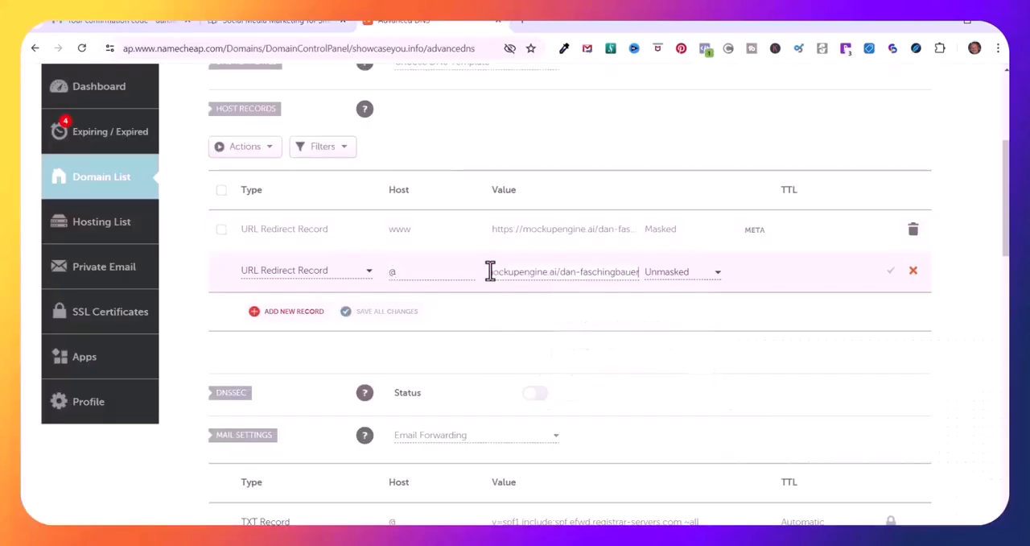
Set the @ redirect record to Masked and save it
left_click(718, 274)
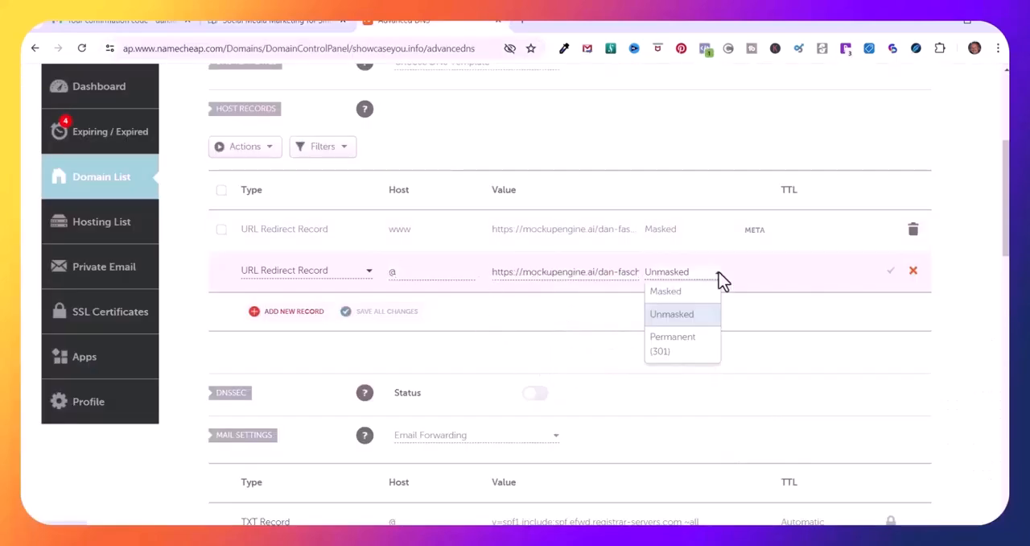
left_click(666, 292)
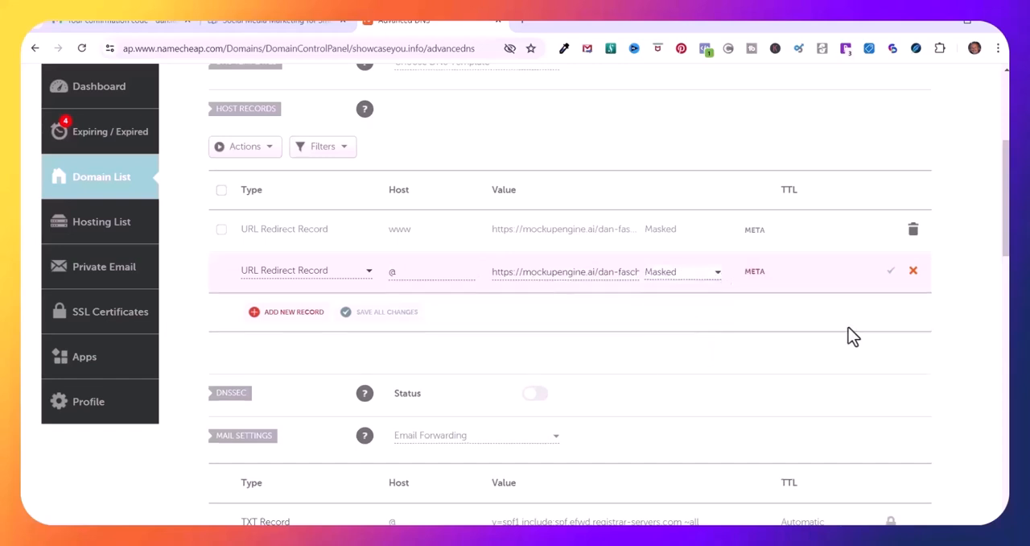
left_click(891, 273)
key("ctrl+t")
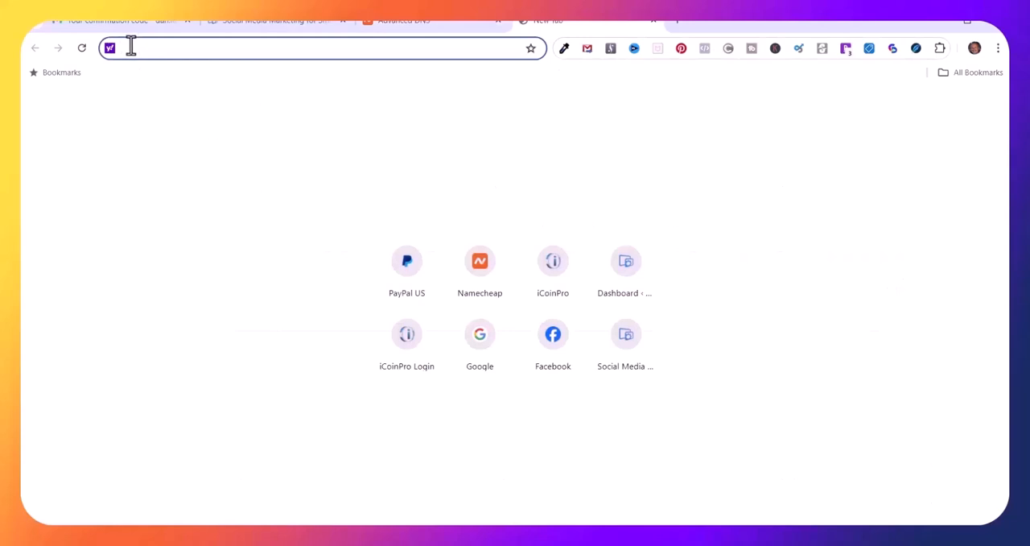
right_click(129, 49)
left_click(172, 154)
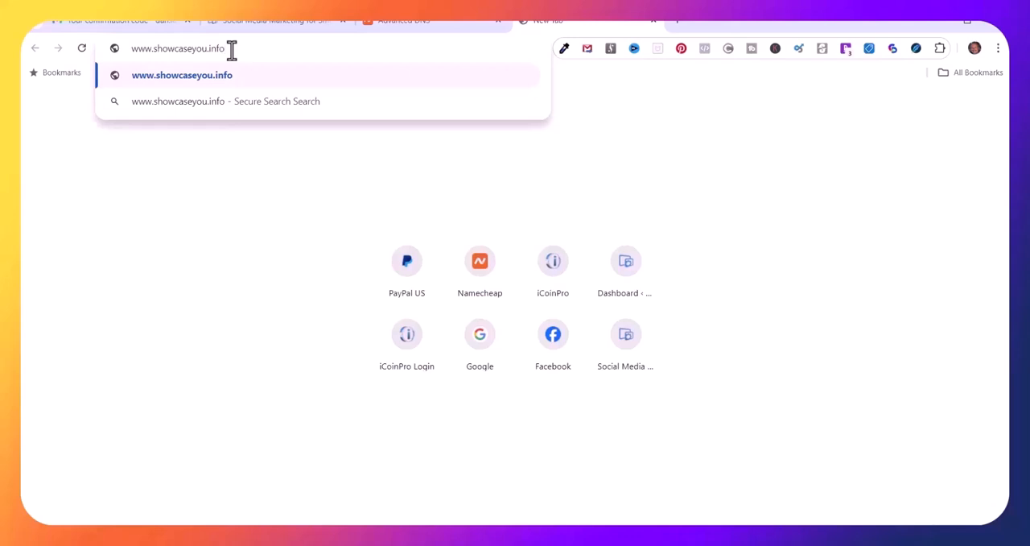
key("Return")
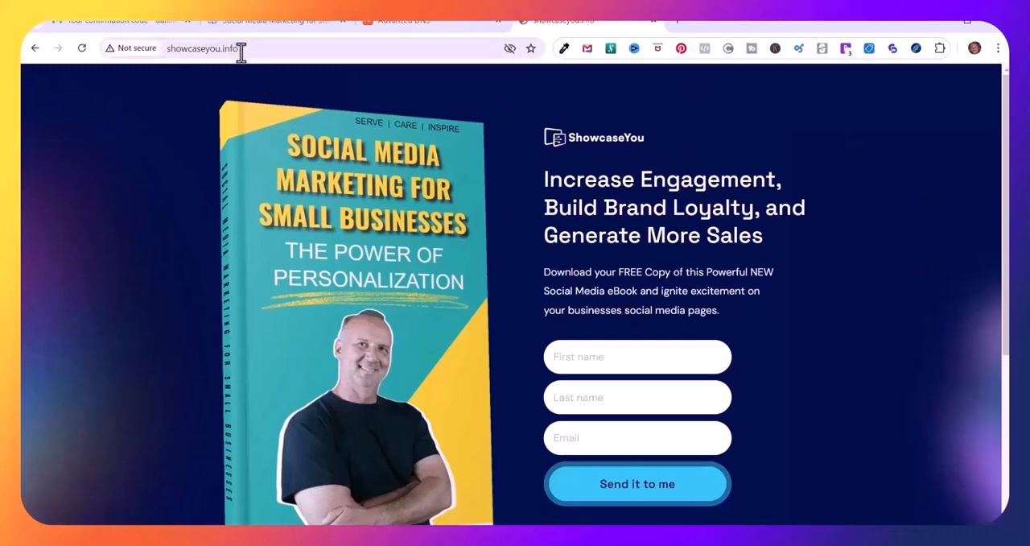
left_click(278, 24)
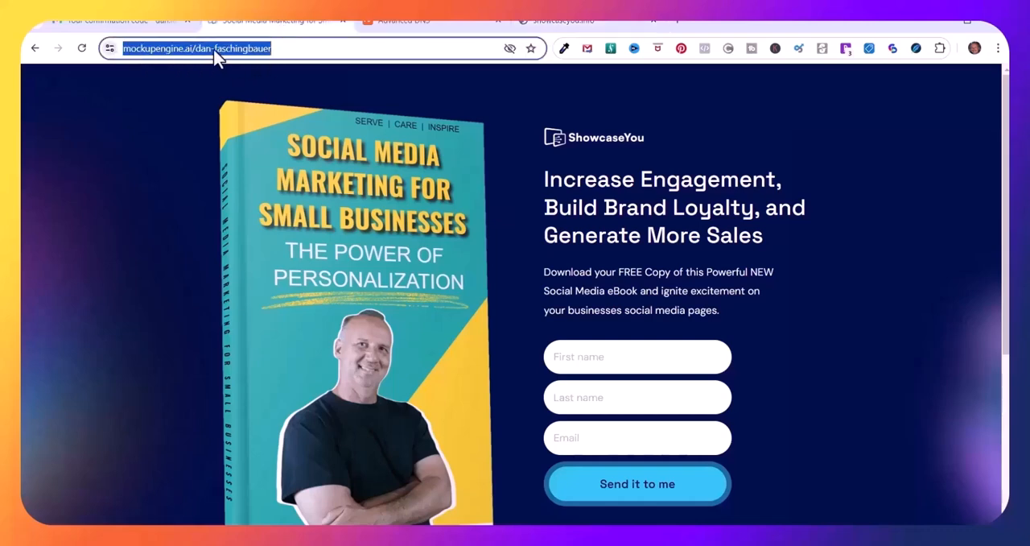
left_click(564, 21)
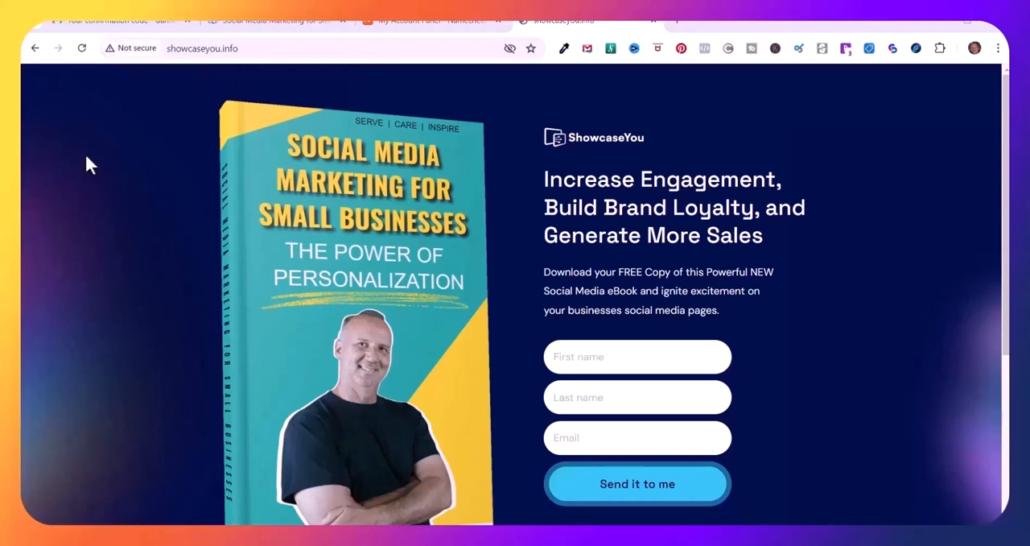
Return to the Namecheap account and search its SSL certificates for showcaseyou.info
left_click(413, 21)
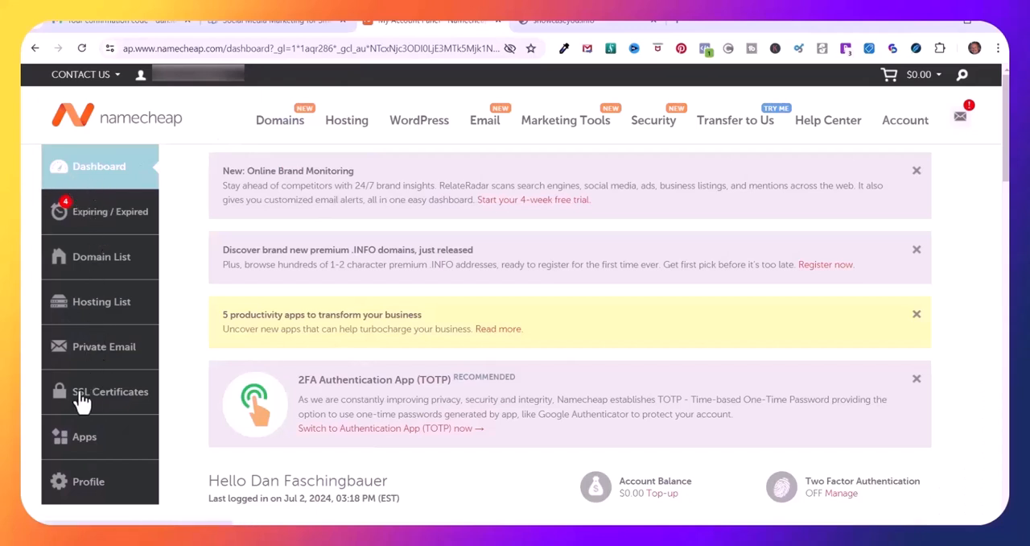
left_click(113, 403)
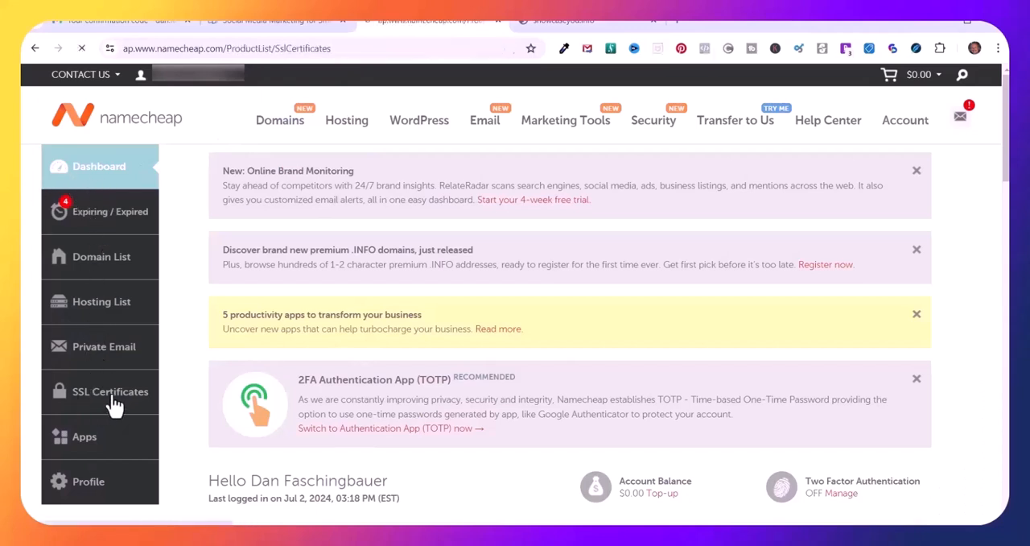
left_click(211, 234)
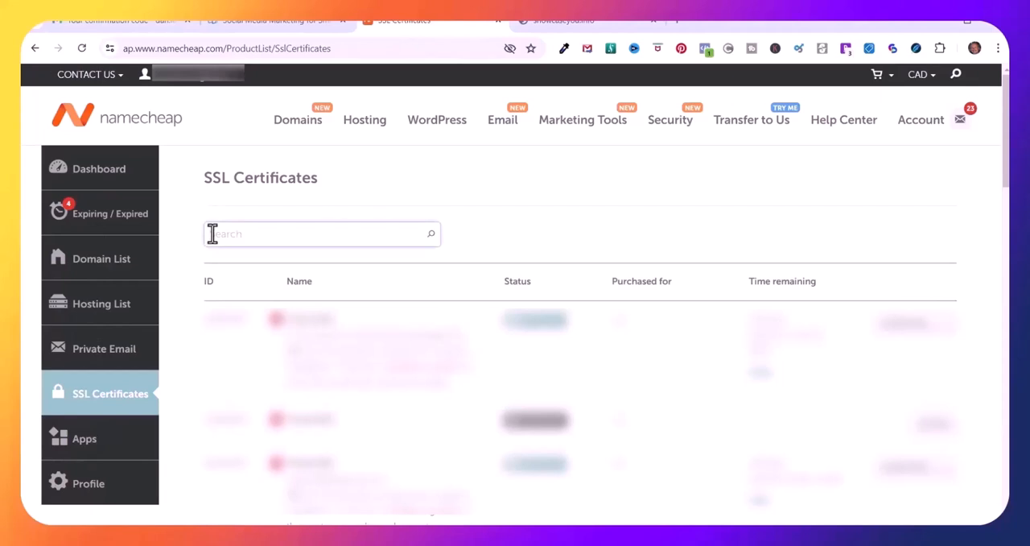
key("ctrl+v")
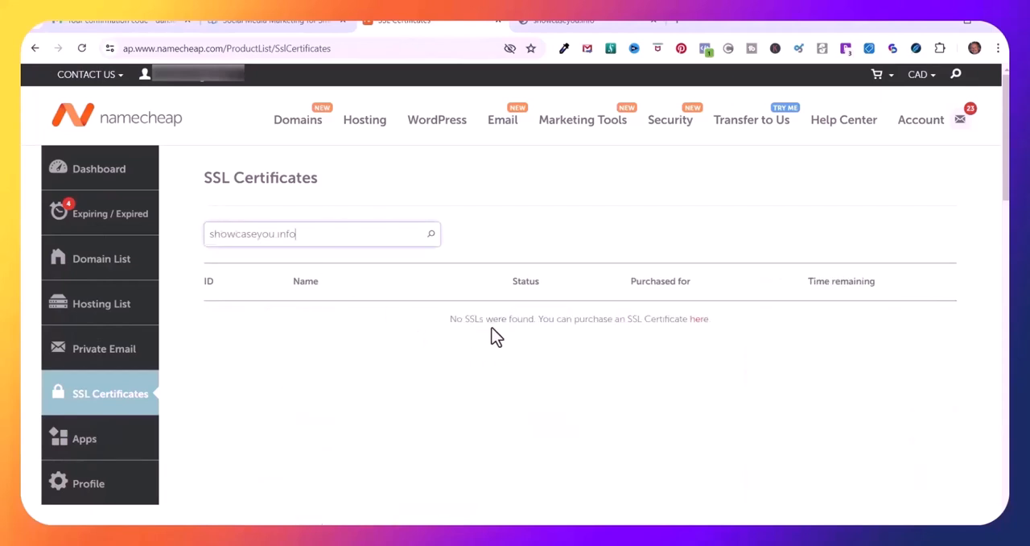
Purchase a PositiveSSL certificate with a 1-year term and pay for the order
left_click(698, 322)
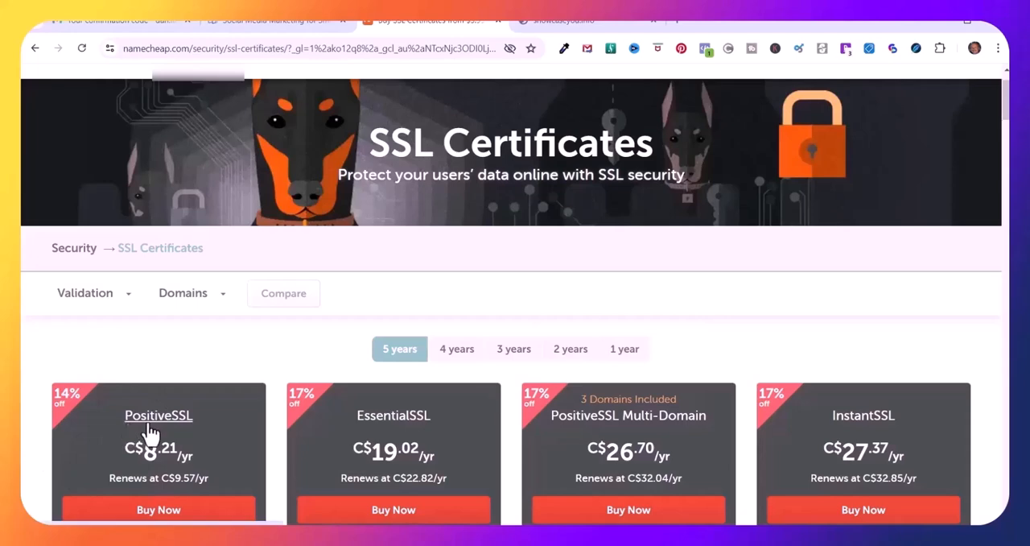
left_click(152, 514)
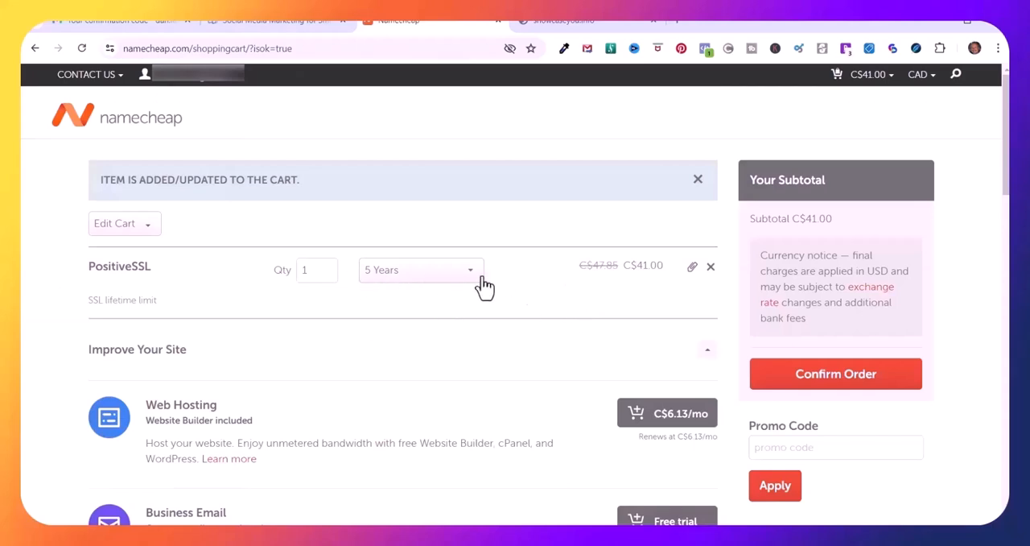
left_click(468, 280)
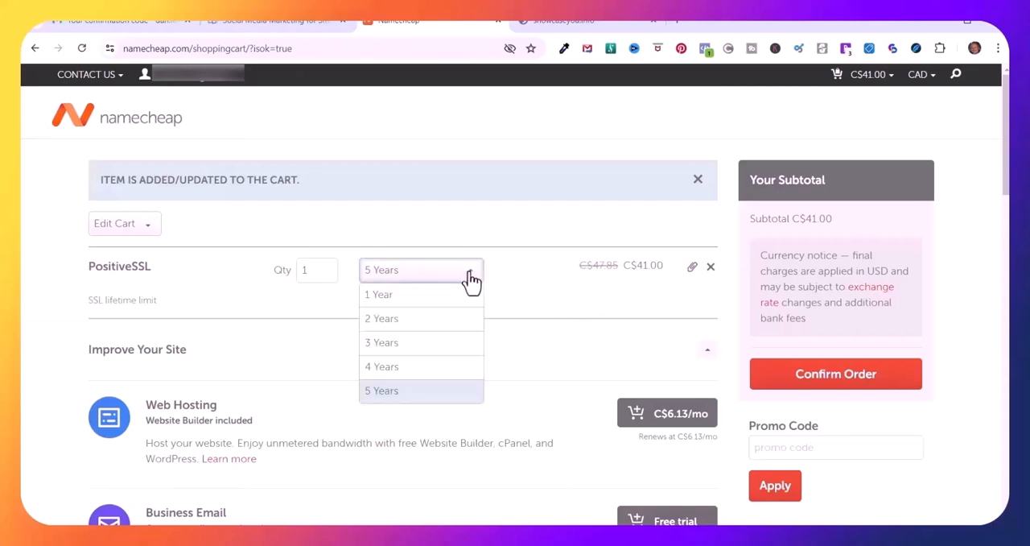
left_click(390, 298)
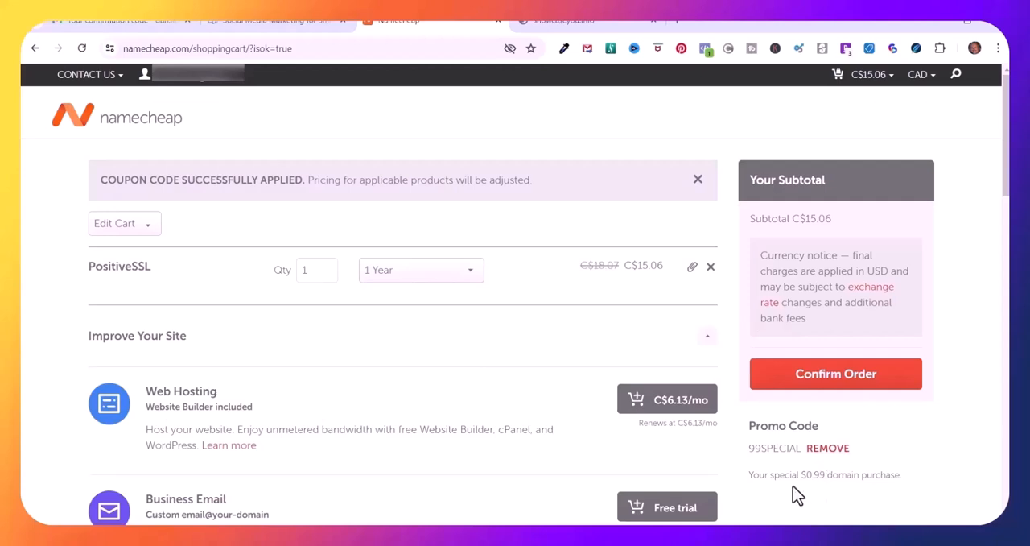
left_click(814, 378)
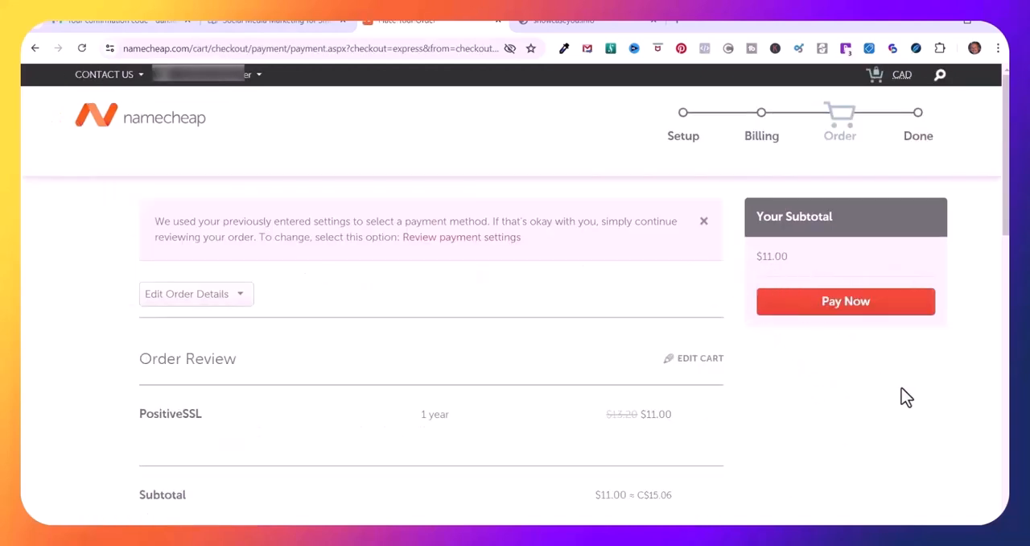
left_click(833, 305)
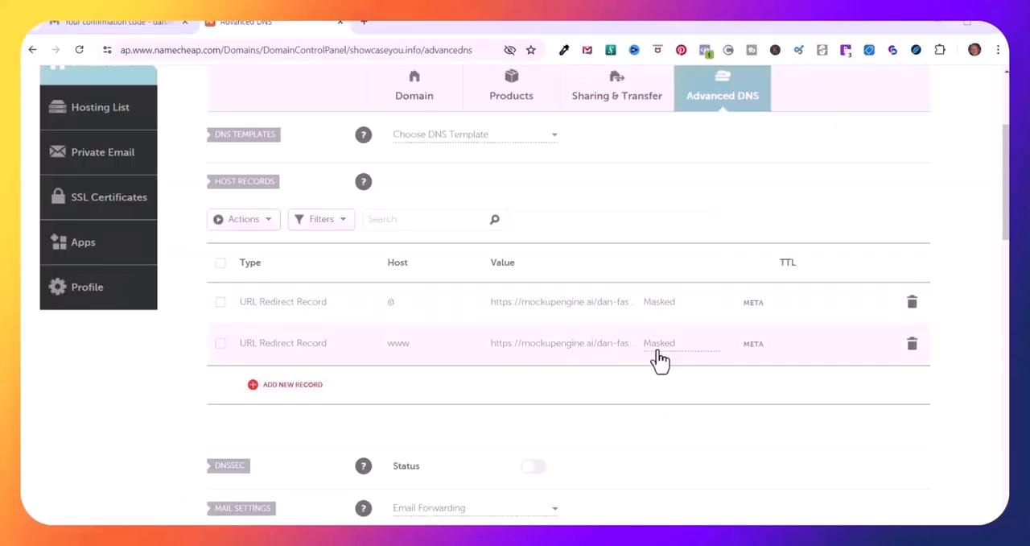
Load showcaseyou.info in a new browser tab to check the masked redirect
key("ctrl+t")
right_click(132, 48)
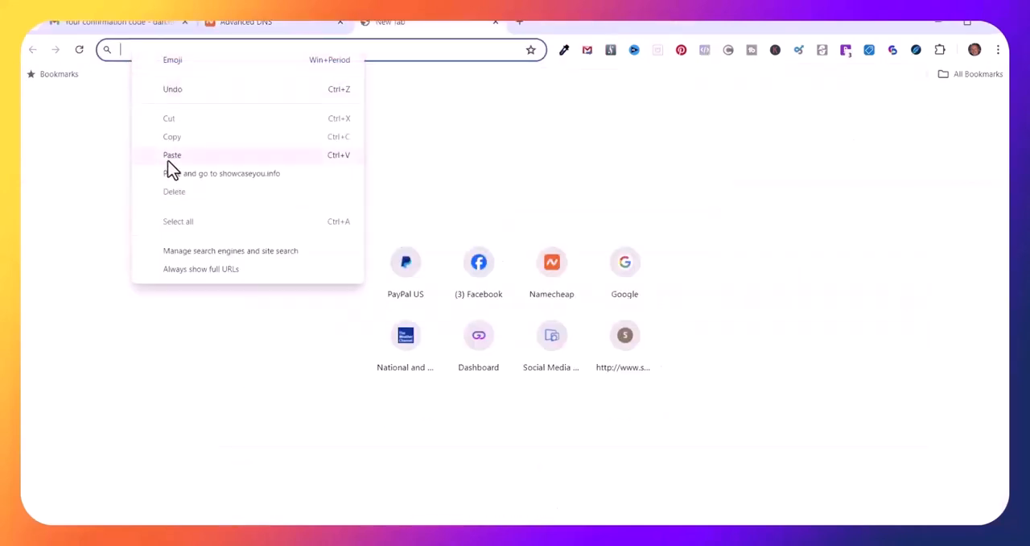
left_click(167, 154)
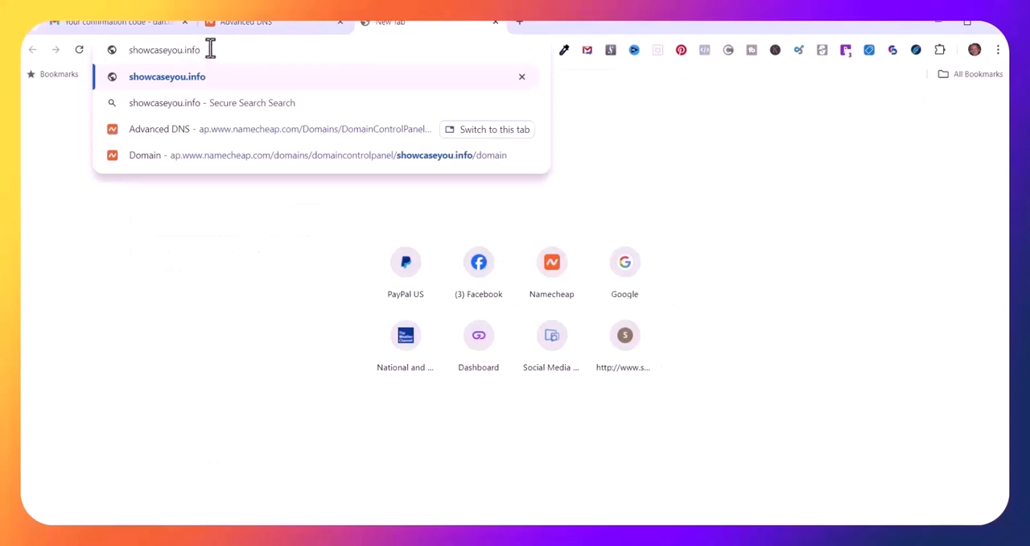
key("Return")
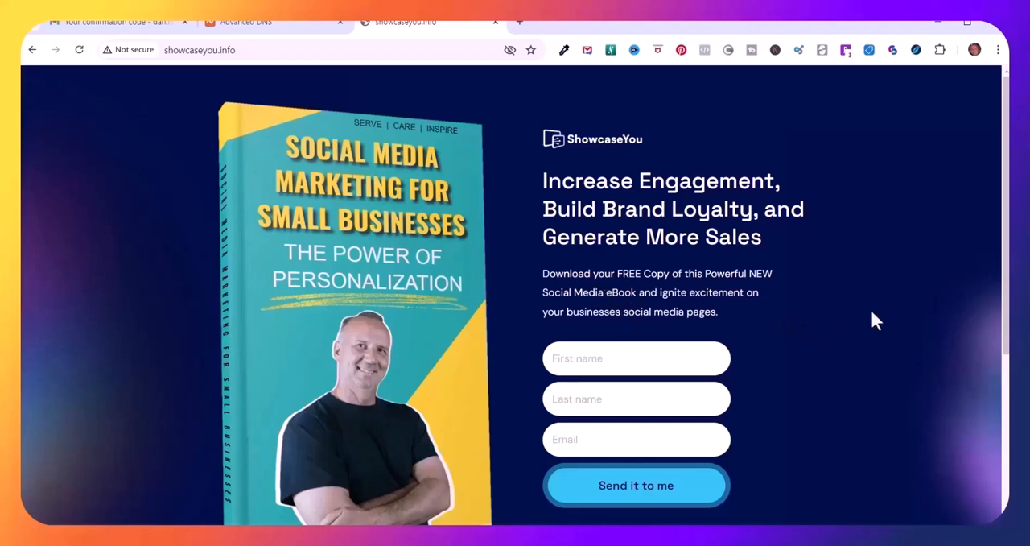
Set both the @ and www URL redirect records of showcaseyou.info to Unmasked and save the change
left_click(249, 20)
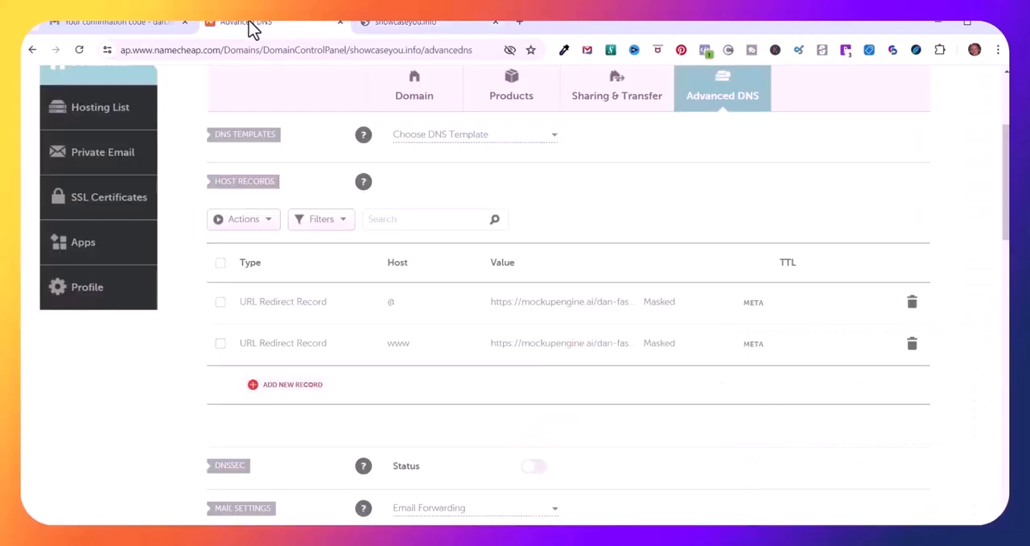
left_click(652, 301)
left_click(665, 313)
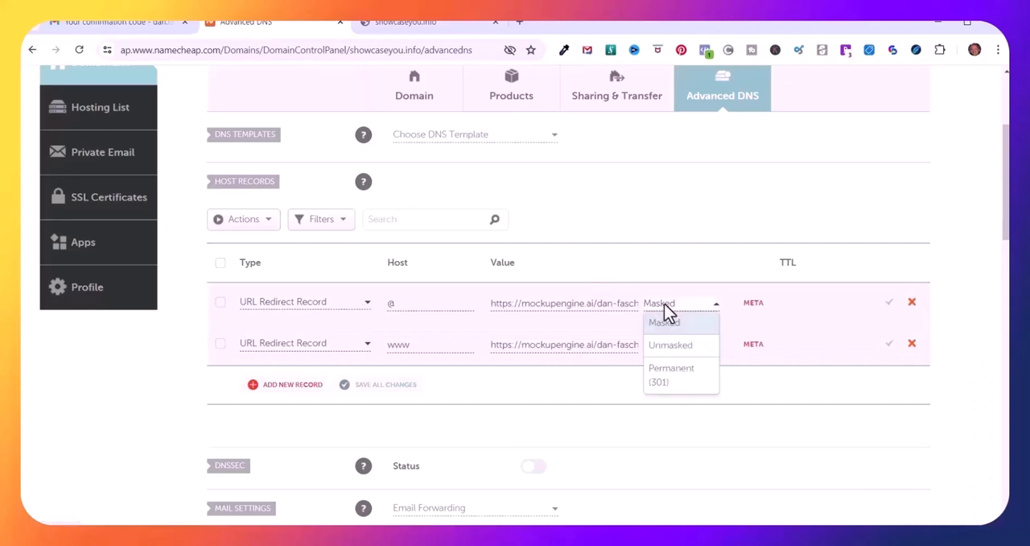
left_click(669, 346)
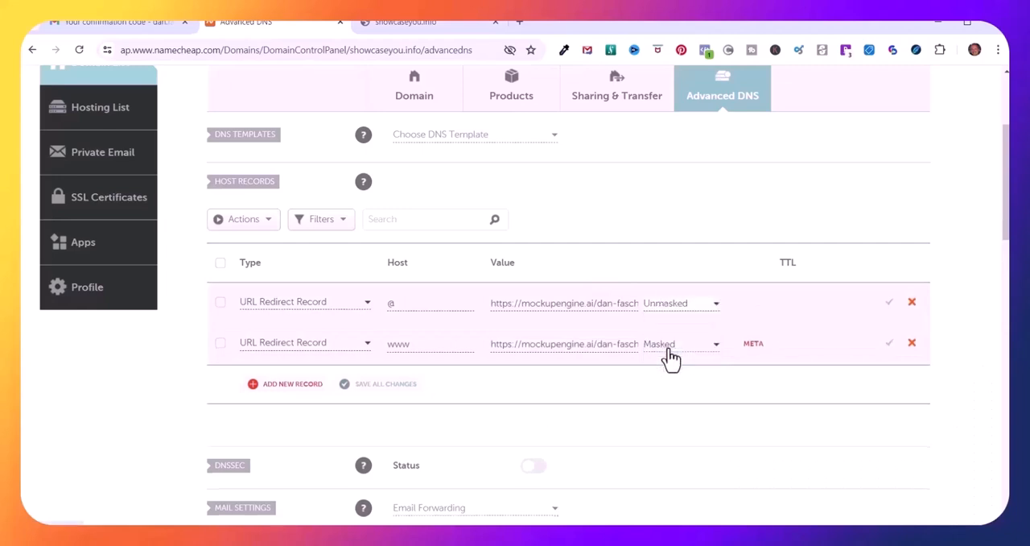
left_click(660, 346)
left_click(658, 387)
left_click(892, 310)
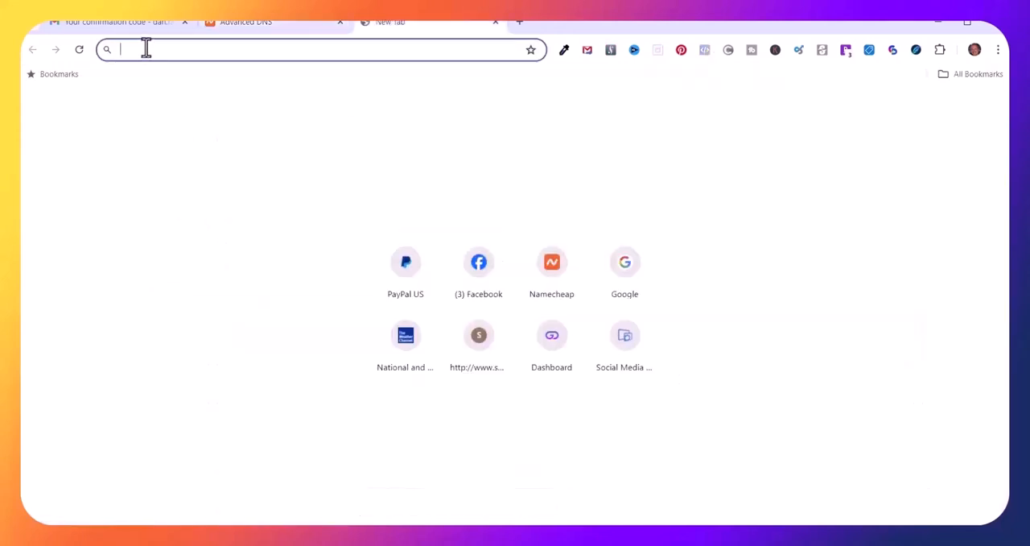
Enter showcaseyou.info as the address in a new browser tab to test the unmasked redirect
right_click(145, 49)
left_click(178, 155)
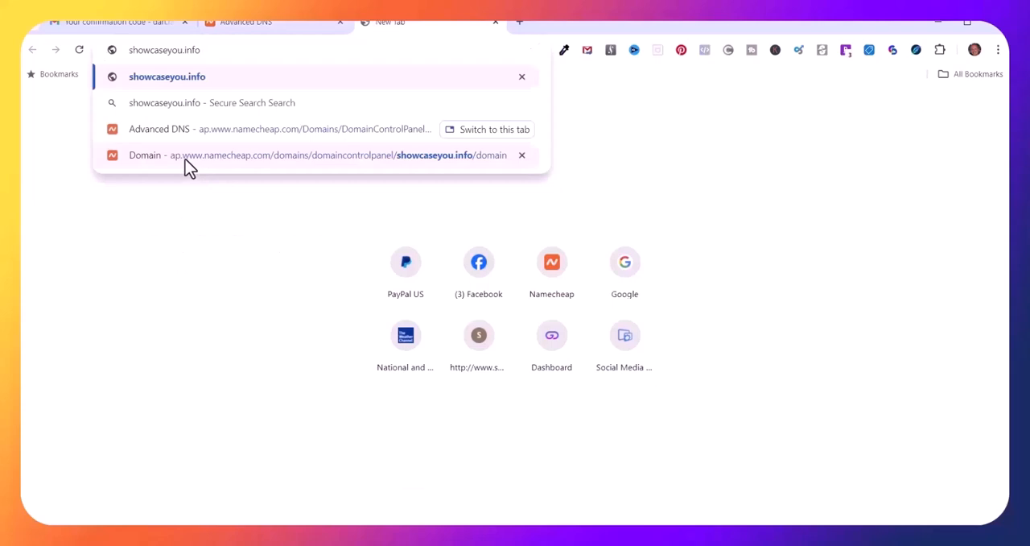